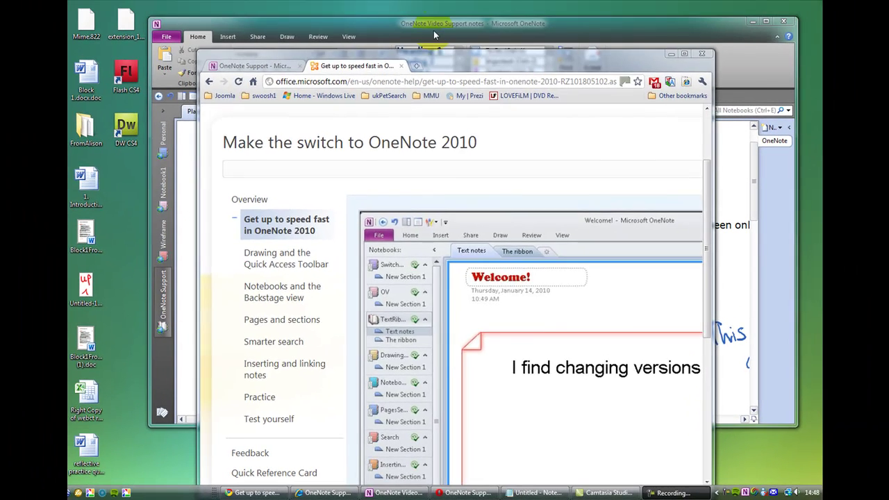
- Look over the desktop OneNote notebook, its OneNote Web App copy in Chrome, and the "Make the switch to OneNote 2010" page
left_click(434, 33)
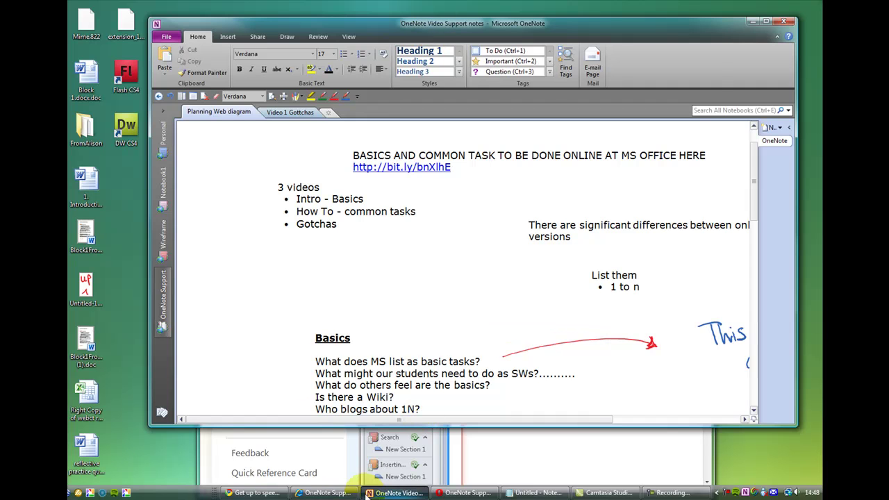
left_click(328, 495)
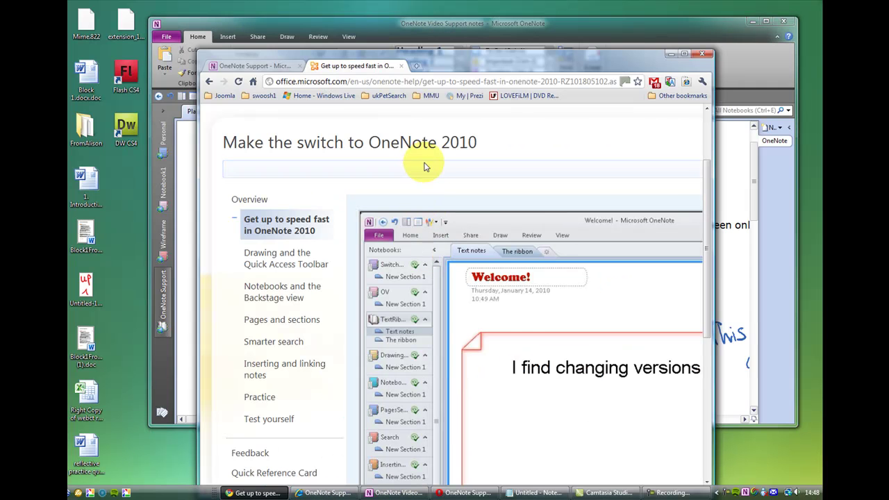
left_click(256, 66)
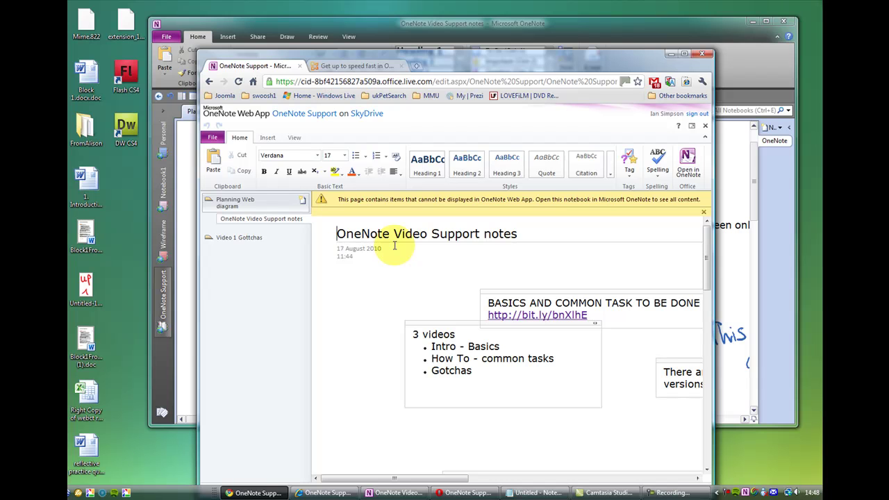
left_click(361, 66)
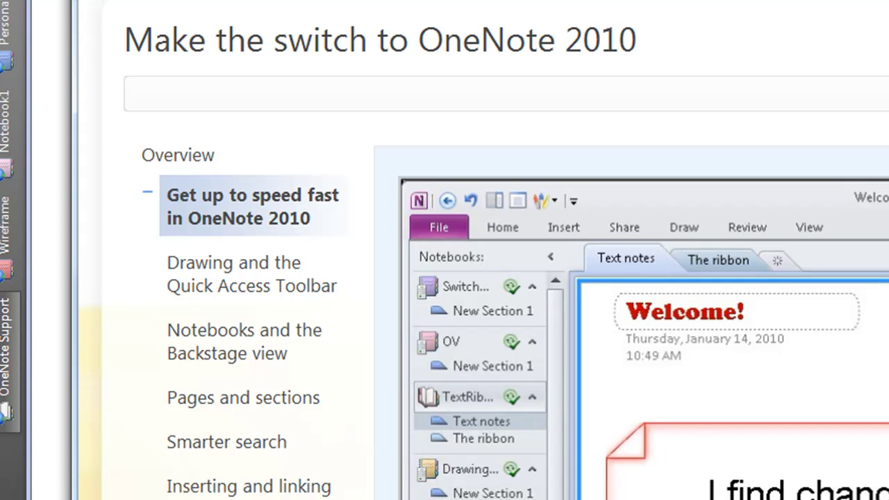
left_click(418, 34)
scroll(444, 278, "down", 2)
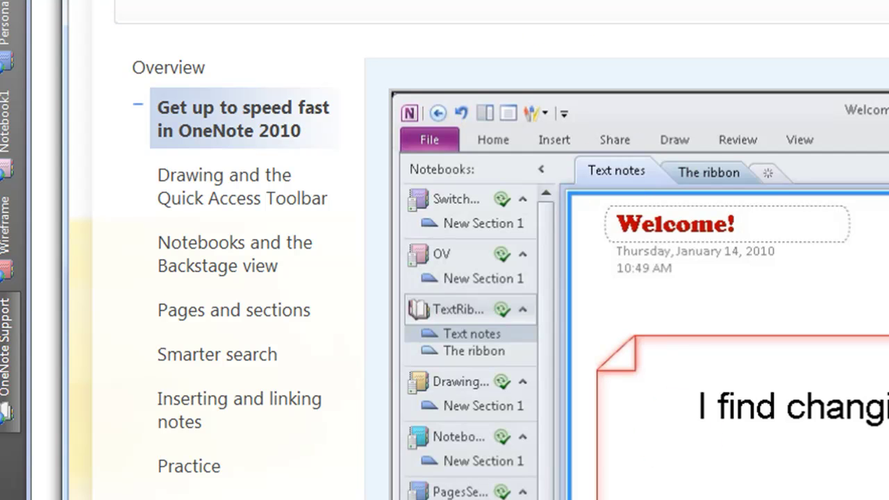
left_click(590, 499)
left_click_drag(387, 91, 531, 3)
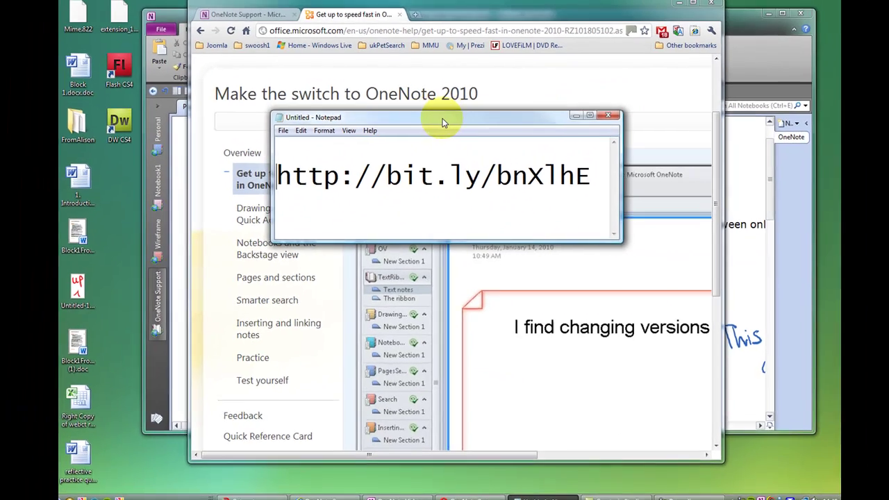
left_click_drag(444, 123, 383, 73)
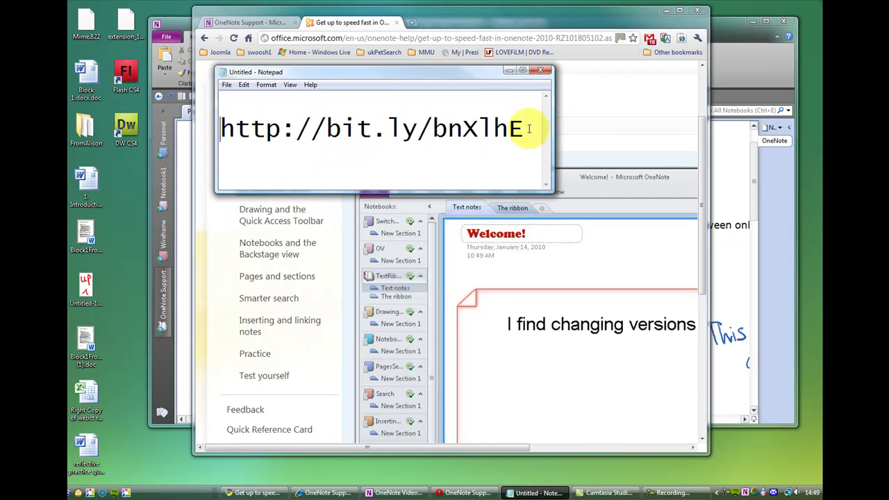
left_click_drag(524, 128, 228, 130)
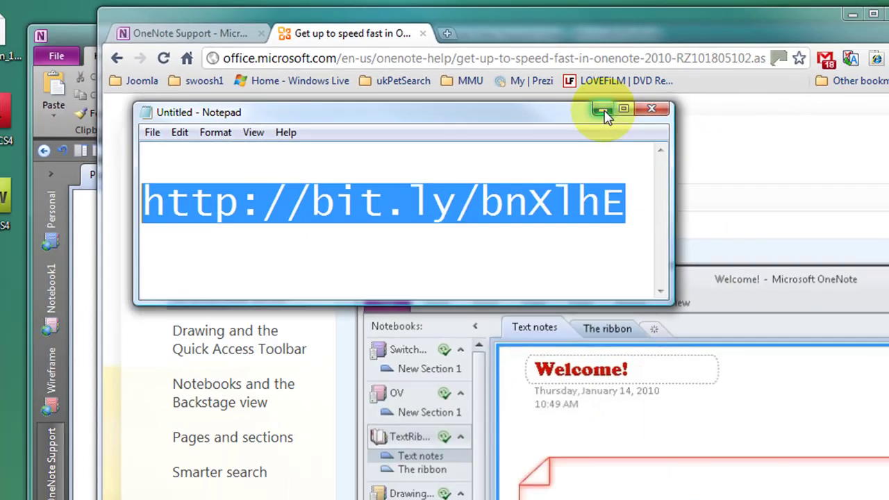
left_click(696, 148)
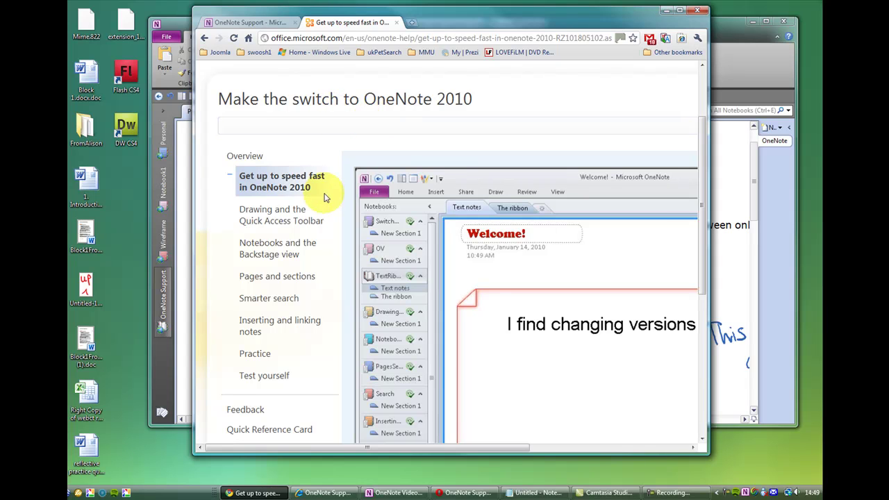
left_click_drag(701, 152, 704, 201)
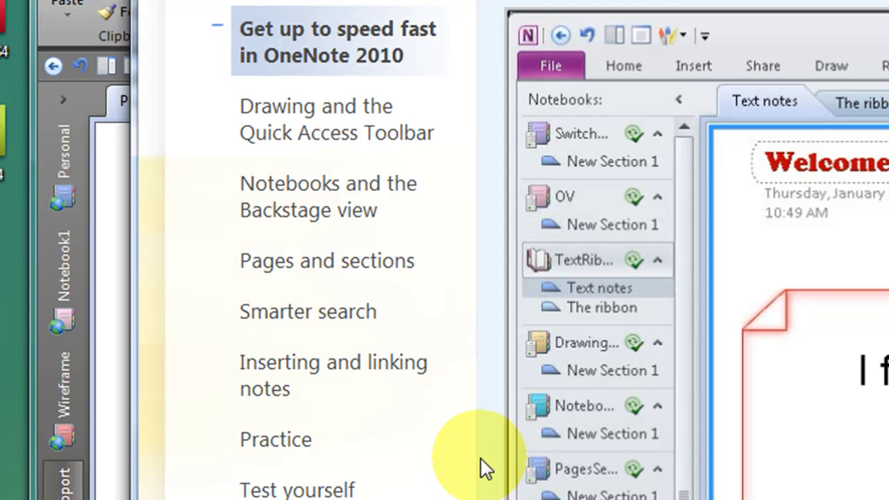
- In desktop OneNote, open the Video 1 Gottchas section and highlight the points on search indexing and on online versus local differences
left_click(309, 111)
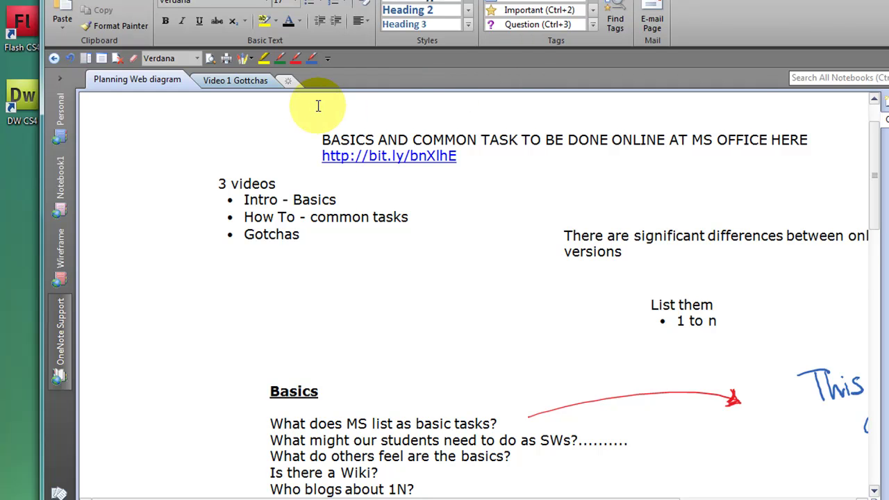
left_click(234, 81)
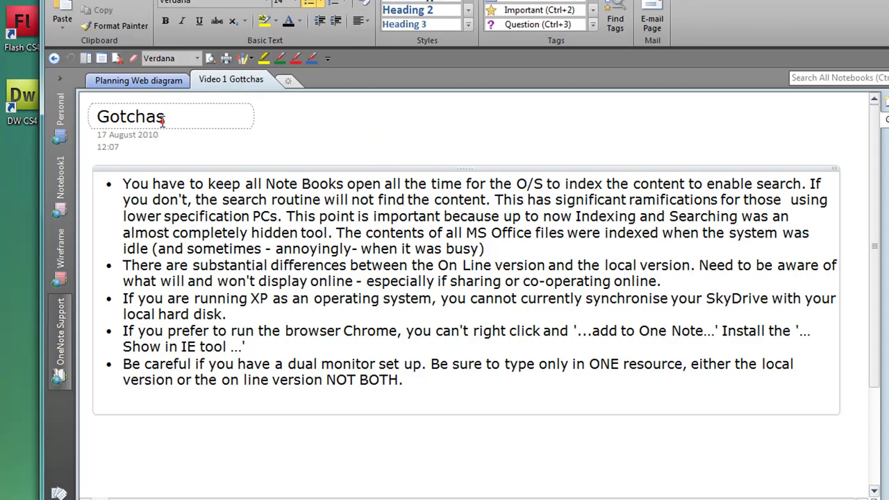
double_click(157, 117)
left_click_drag(140, 183, 829, 184)
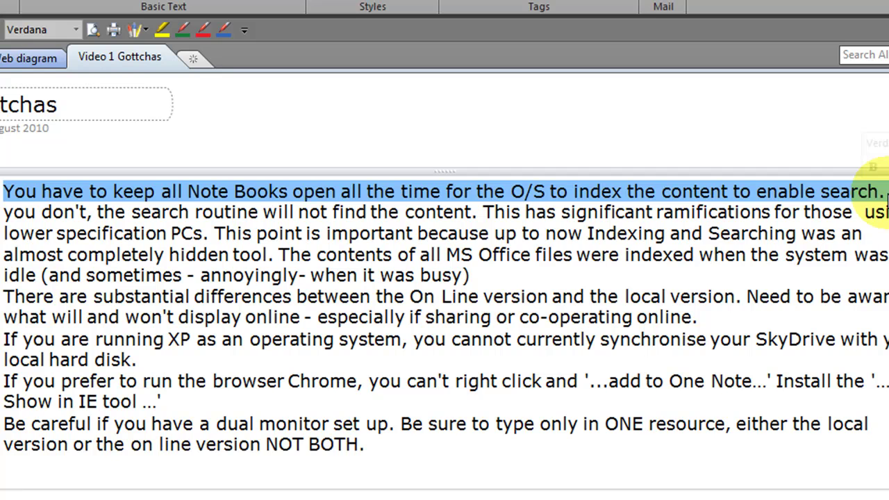
left_click_drag(214, 233, 877, 254)
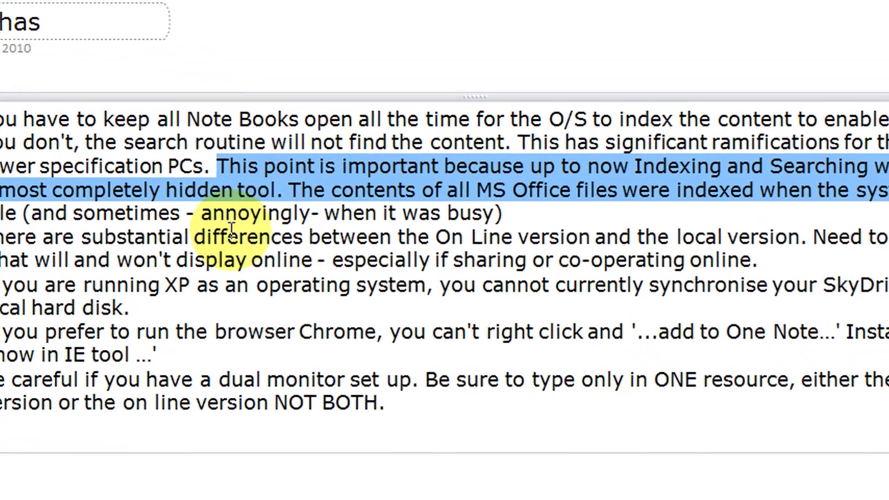
left_click_drag(38, 283, 315, 280)
left_click_drag(263, 223, 806, 243)
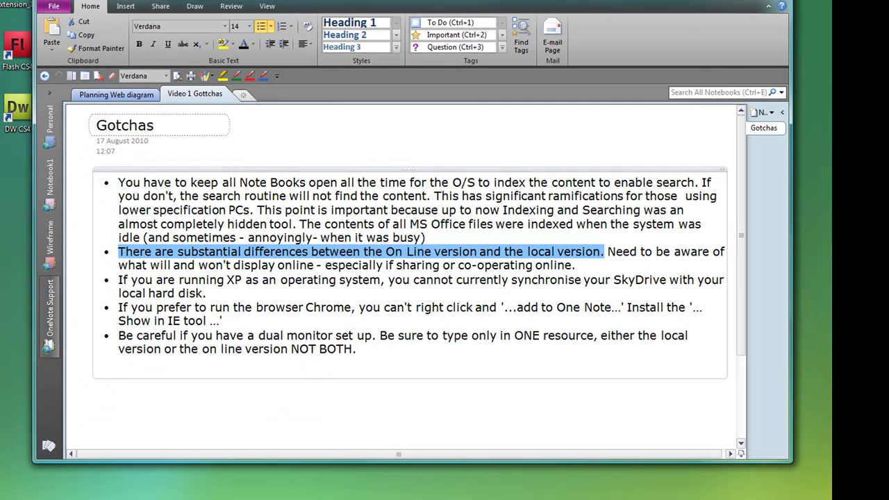
- Switch to the OneNote Web App copy in Chrome and examine the notice about items that cannot be displayed on the Planning Web diagram page
mouse_move(168, 499)
left_click(168, 467)
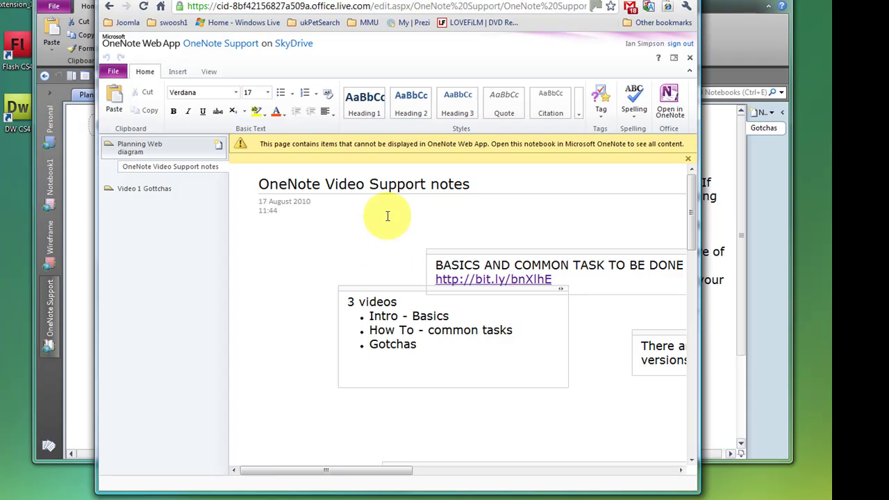
left_click(256, 179)
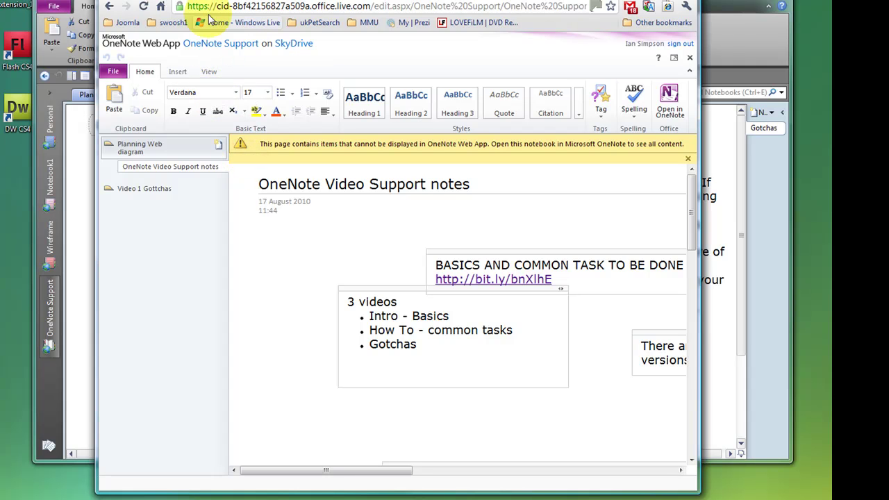
left_click_drag(188, 6, 212, 21)
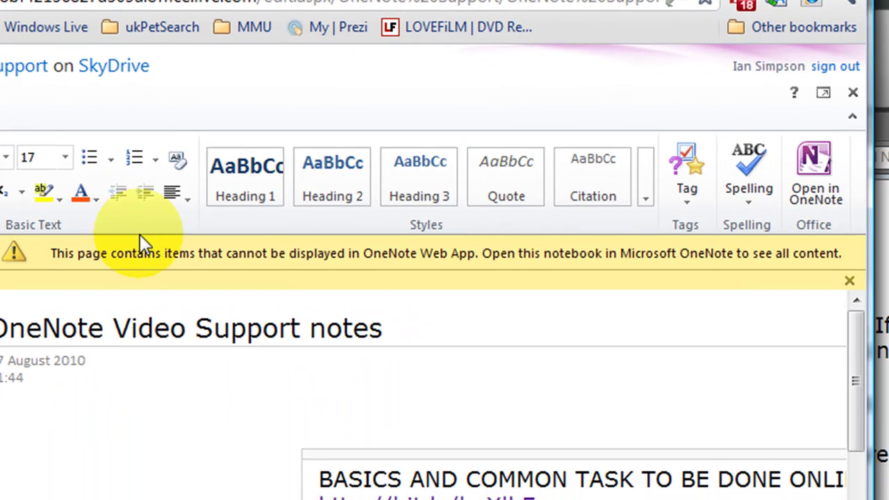
left_click(169, 248)
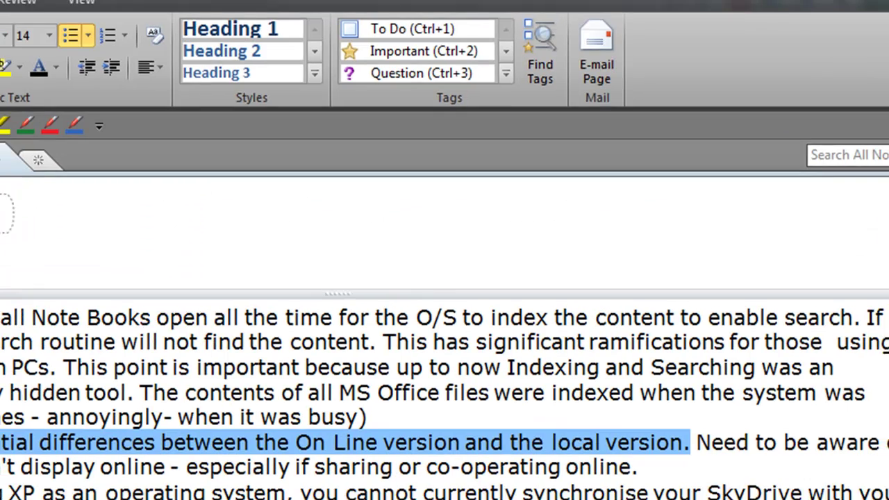
- Select the handwritten note and red arrow on the desktop Planning Web diagram page and compare the page with its web app copy
left_click(25, 142)
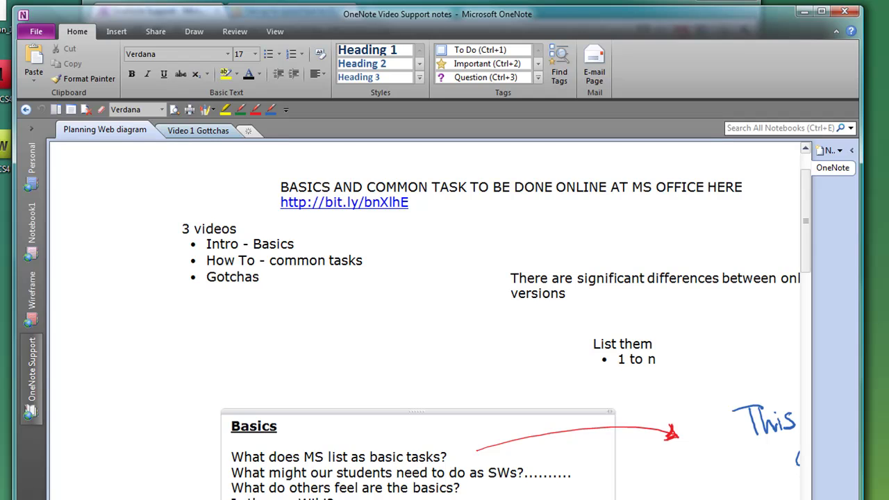
scroll(424, 319, "right", 5)
scroll(424, 319, "right", 2)
left_click(583, 425)
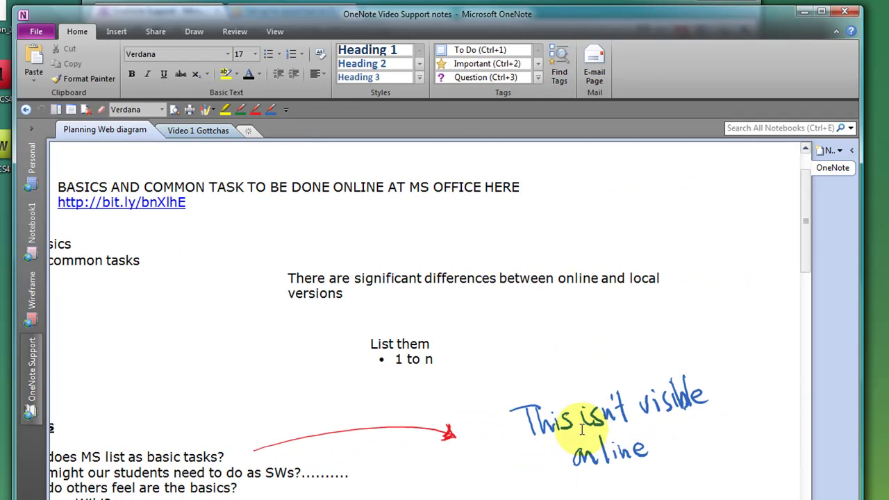
mouse_move(516, 390)
left_mouse_down()
mouse_move(579, 407)
mouse_move(596, 476)
mouse_move(684, 471)
left_mouse_up()
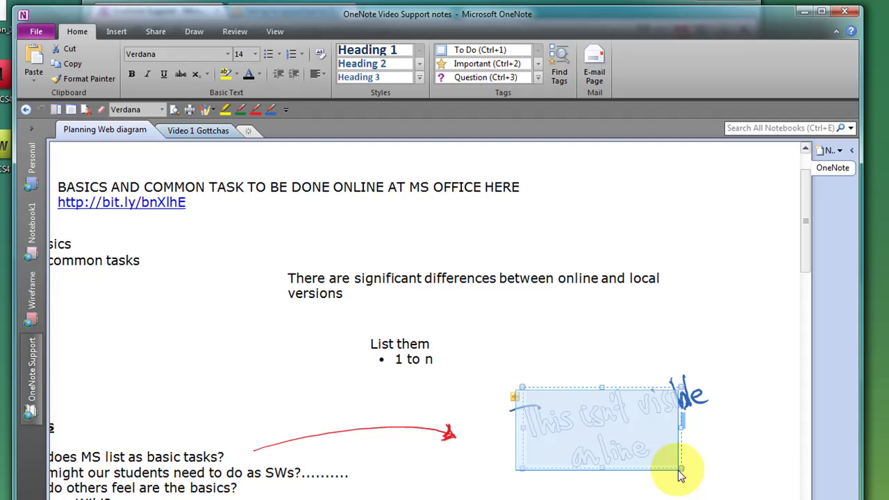
left_click(663, 343)
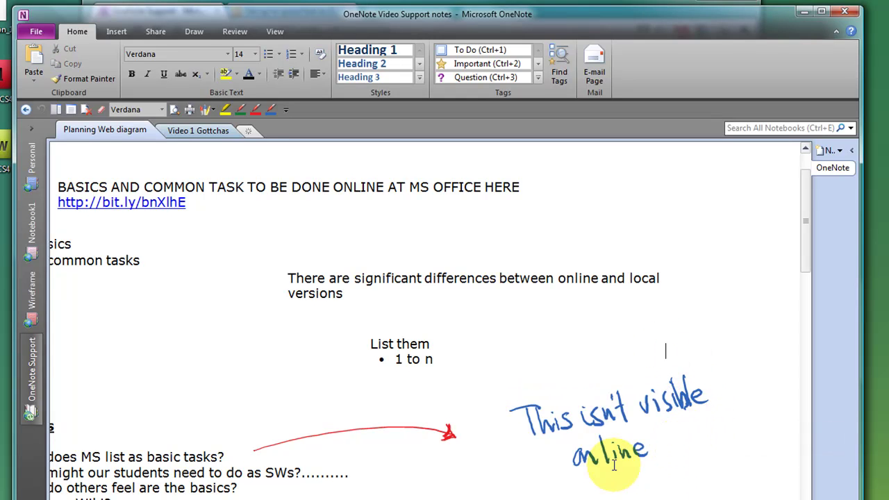
left_click(417, 432)
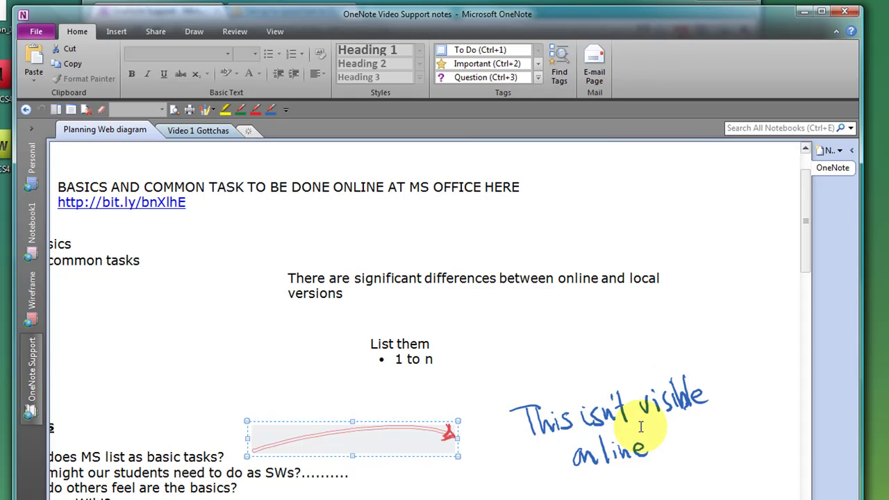
left_click(561, 2)
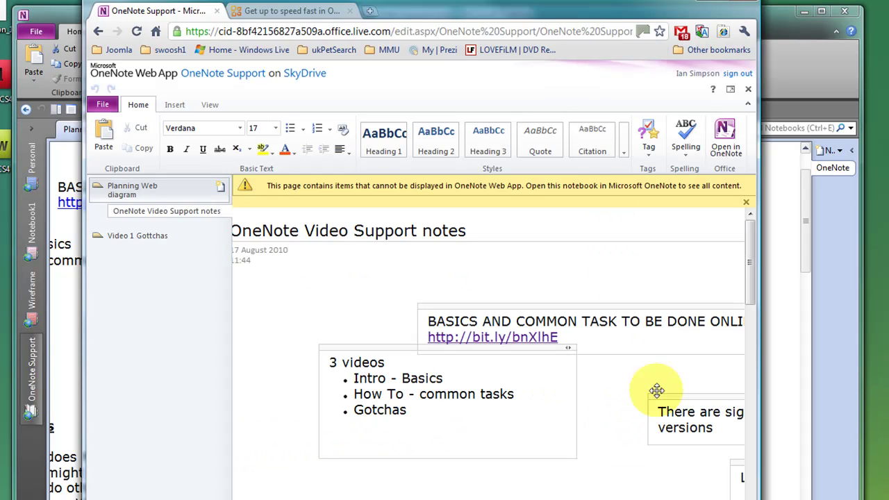
left_click(843, 421)
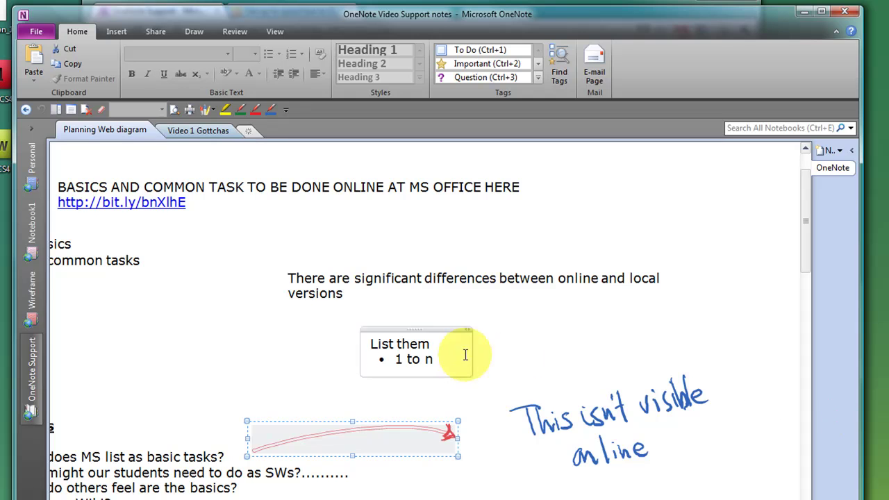
- In the desktop Video 1 Gottchas section, add "RANDOM LETTERS" to the end of the bullet about running XP
left_click(199, 130)
left_click_drag(151, 338, 217, 353)
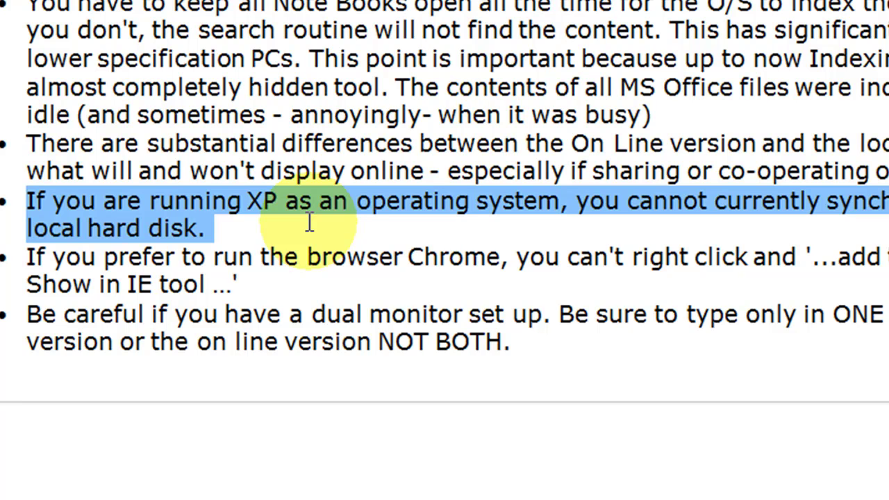
left_click(251, 227)
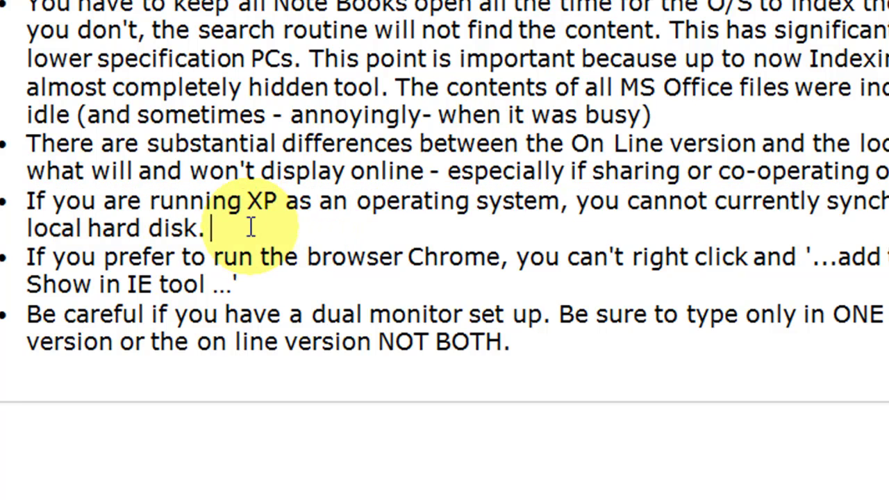
type("RANDOM LETTERS")
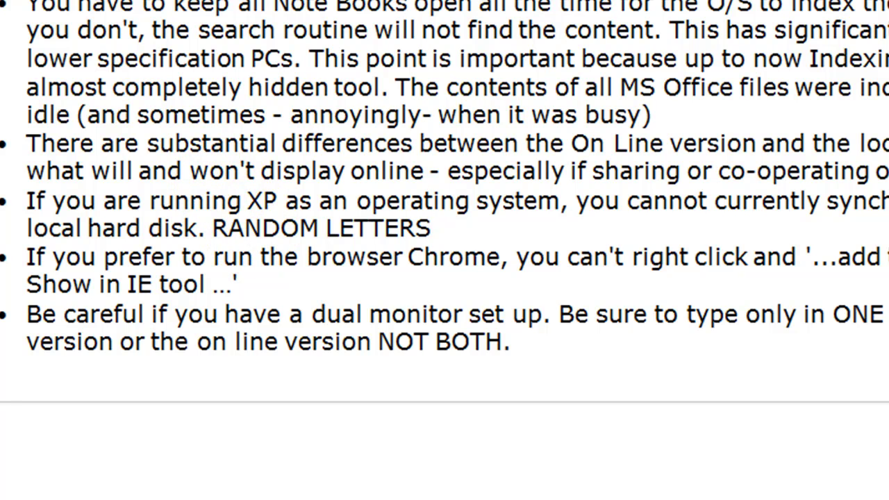
- Highlight RANDOM LETTERS in the desktop notes and on the Gotchas page in the OneNote Web App to check synchronisation
left_click_drag(211, 228, 474, 227)
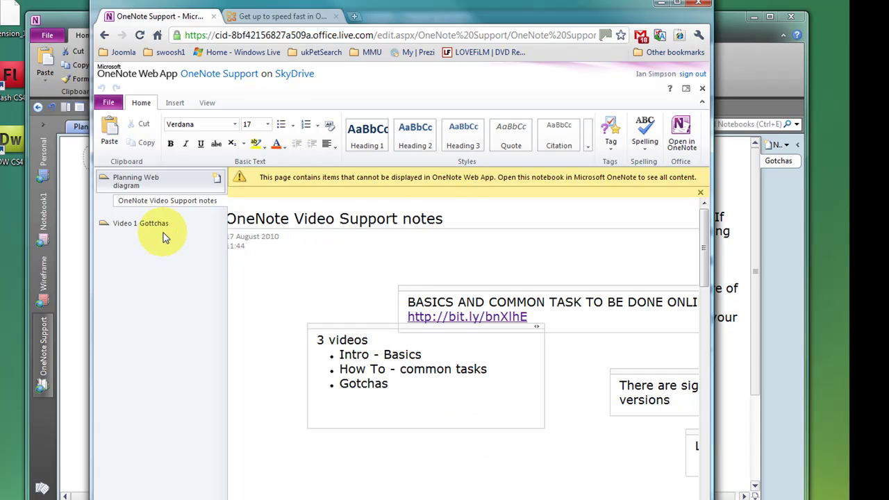
left_click(148, 231)
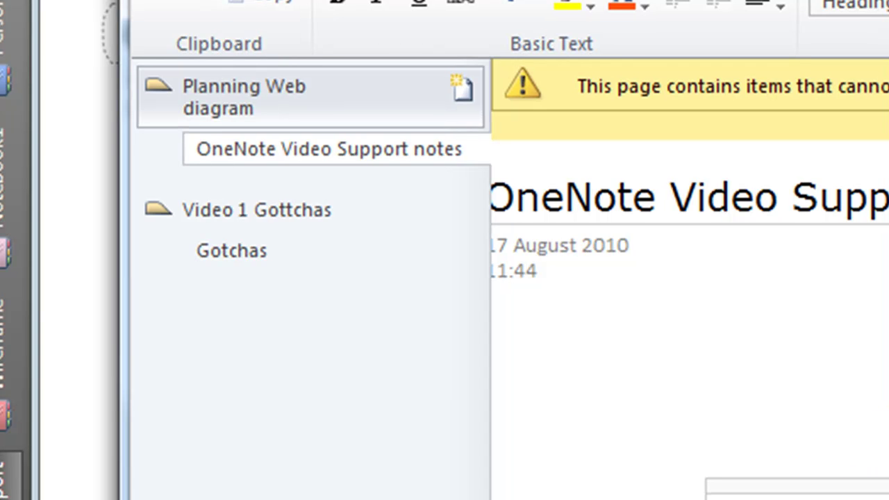
left_click(278, 254)
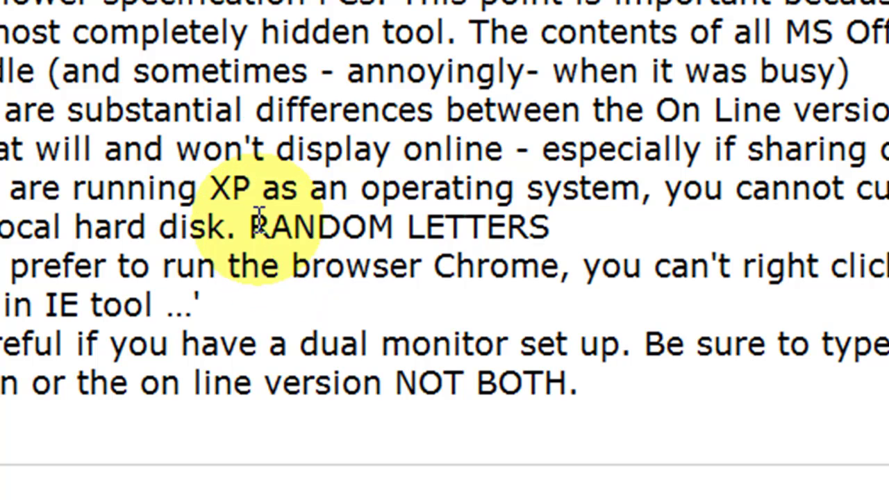
left_click_drag(253, 226, 589, 233)
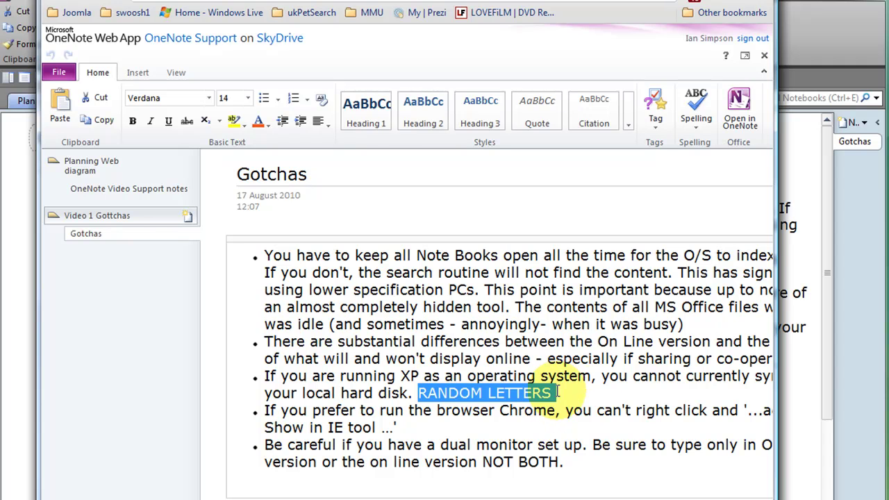
- Return to the desktop Gotchas page and highlight "If you prefer to run the browser Chrome" in the fourth bullet
left_click(841, 398)
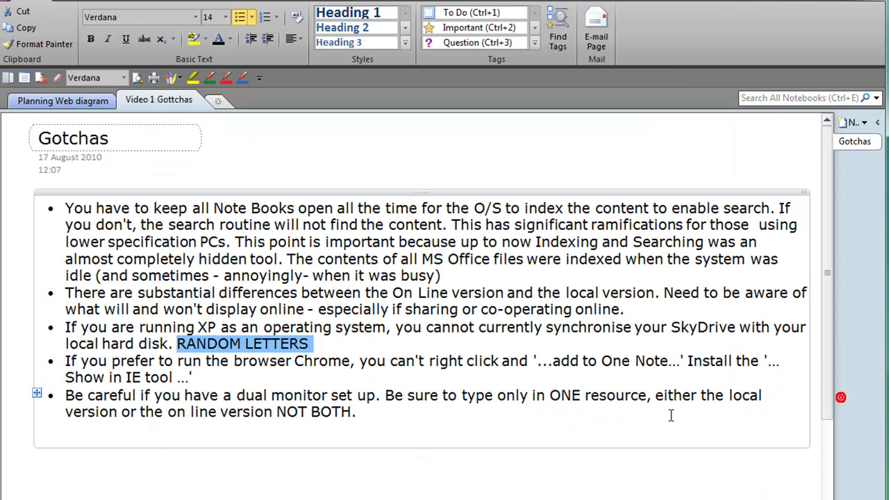
left_click_drag(64, 361, 354, 361)
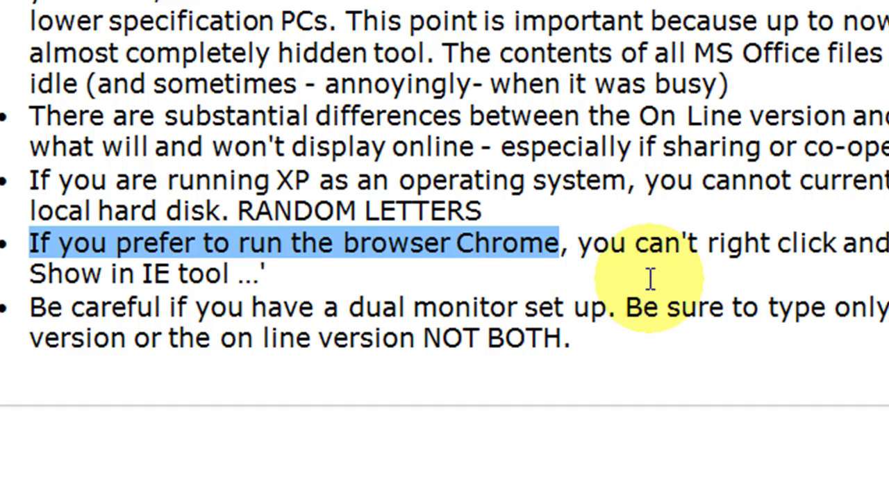
- Highlight the remaining text of the desktop bullet about Chrome, and open iGoogle in a new Chrome tab
left_click_drag(594, 256, 888, 239)
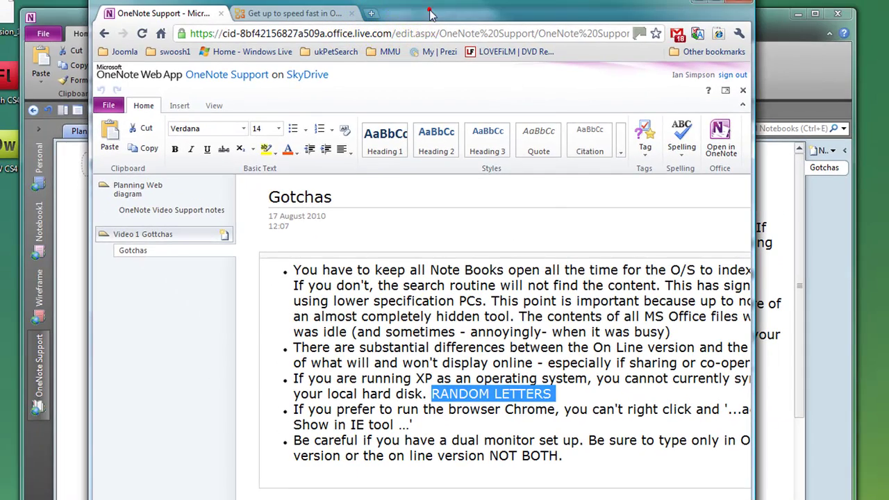
left_click_drag(421, 25, 406, 41)
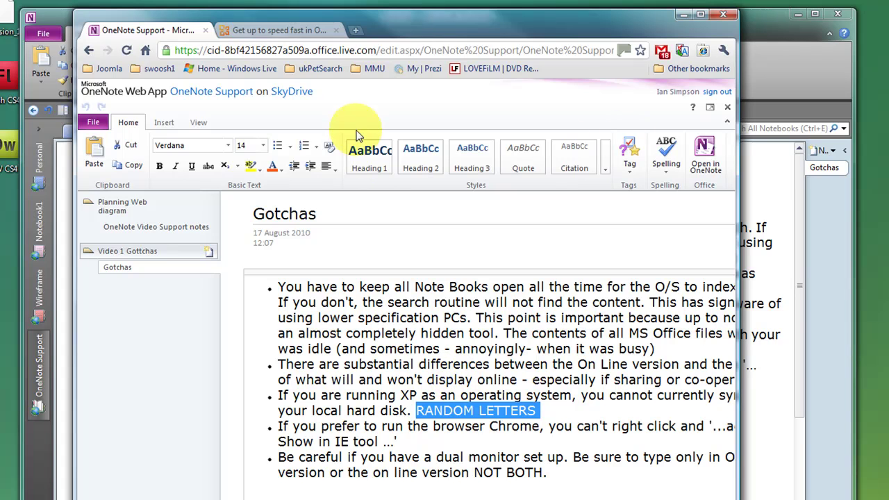
left_click(358, 32)
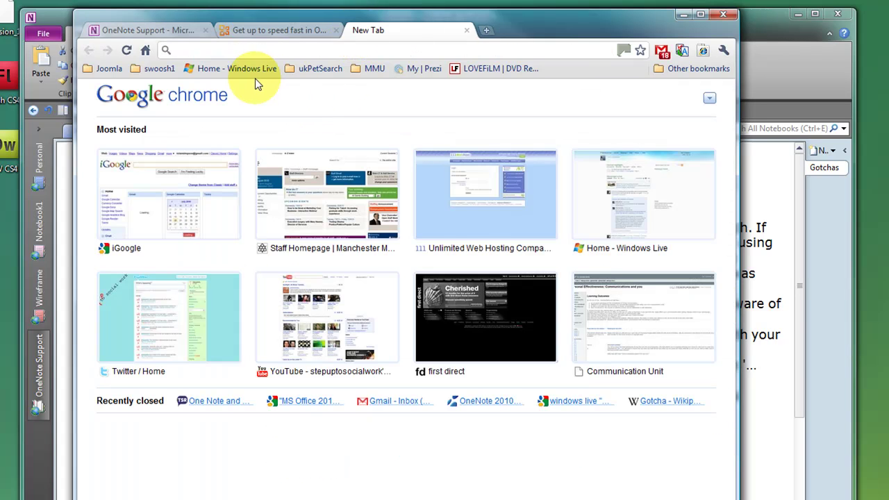
left_click(201, 173)
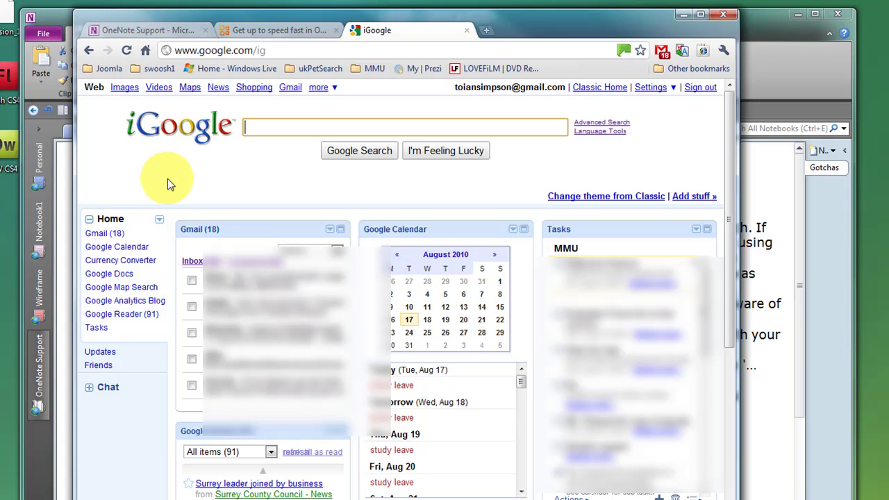
- Examine the iGoogle page's context commands in Chrome, and choose Send to OneNote for a page in Internet Explorer
right_click(107, 164)
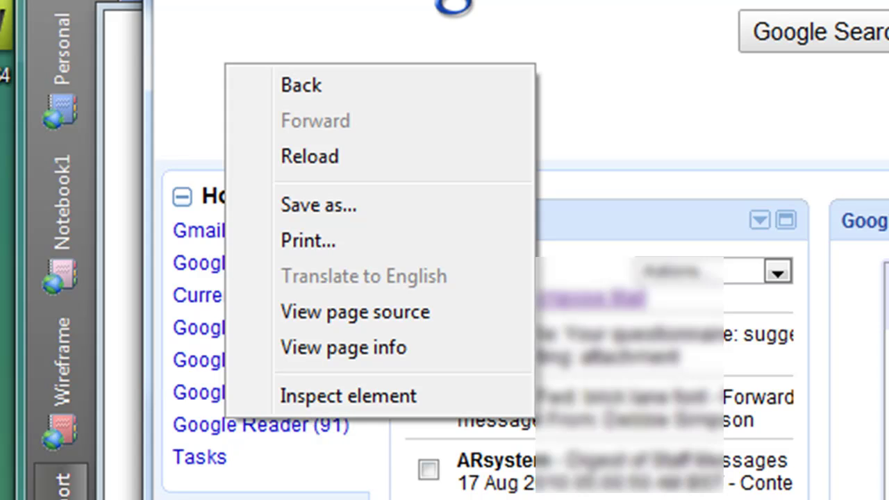
key("Escape")
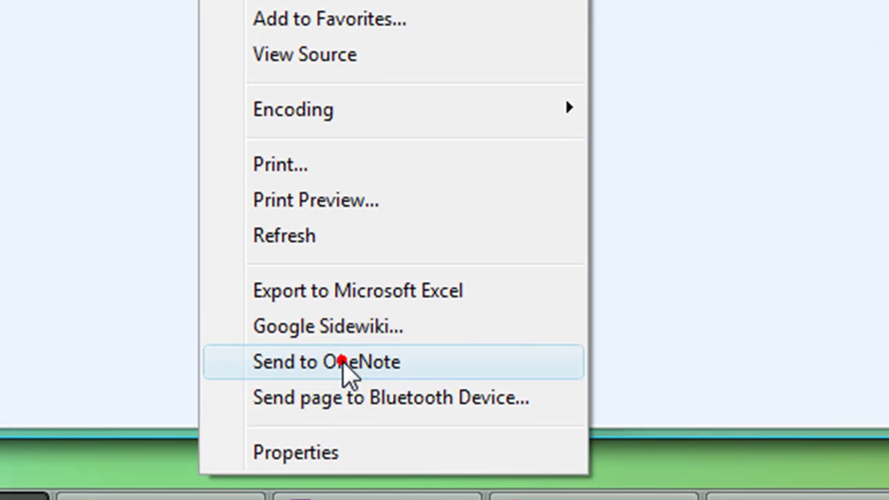
left_click(342, 361)
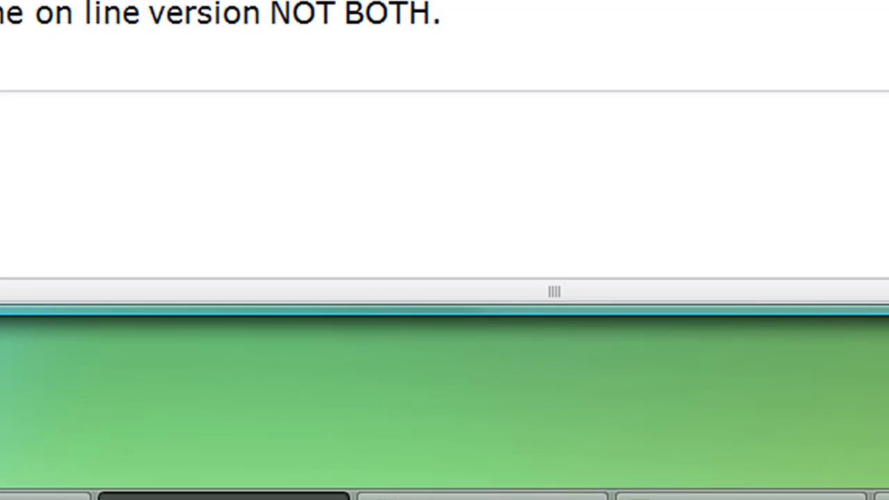
- Highlight "ONE resource, either the local version or the on line version NOT BOTH." and place the cursor in the web app's OneNote Video Support notes title
left_click_drag(6, 234, 409, 206)
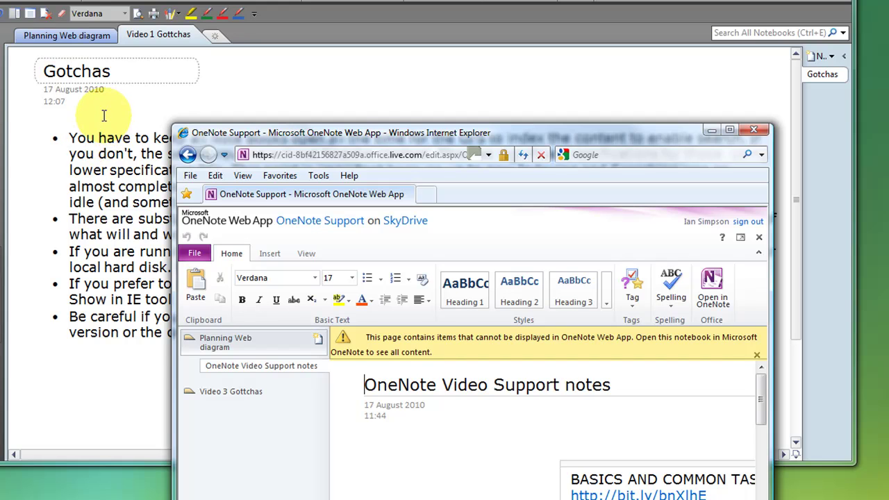
left_click_drag(326, 135, 345, 0)
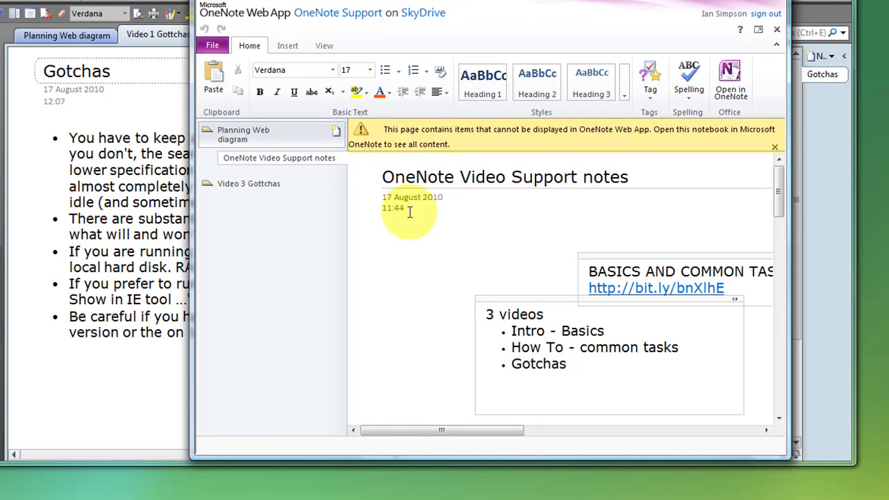
left_click(386, 178)
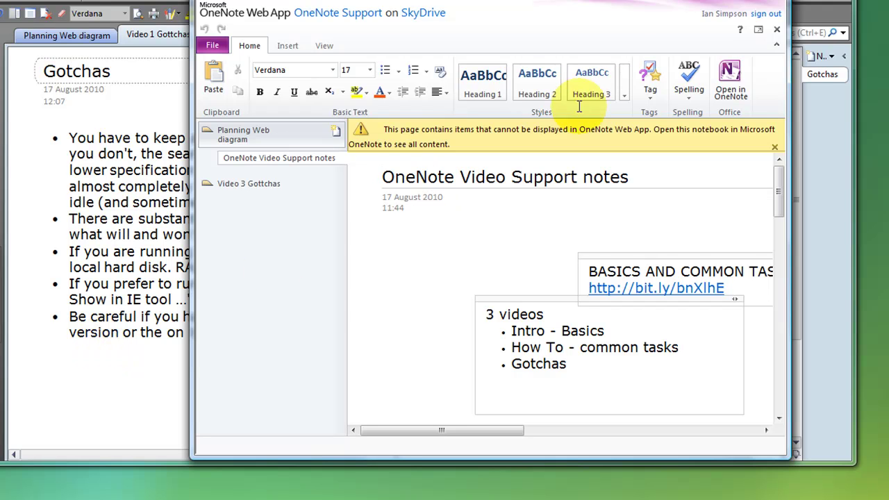
- Return to the desktop Gotchas page and highlight each of the five bullets in turn to recap them
key("alt+Tab")
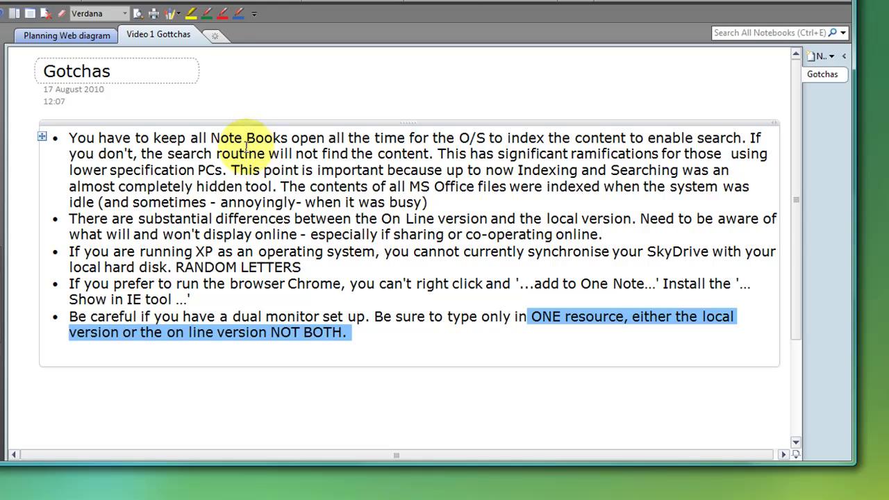
triple_click(247, 152)
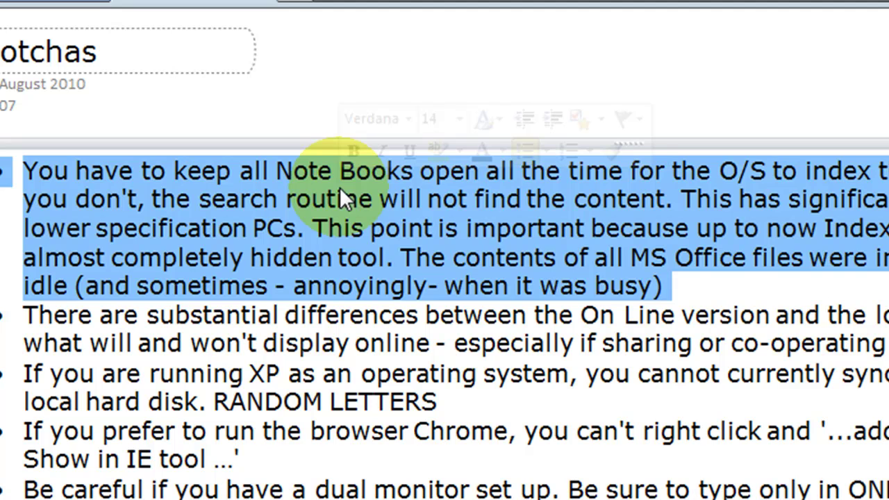
triple_click(363, 337)
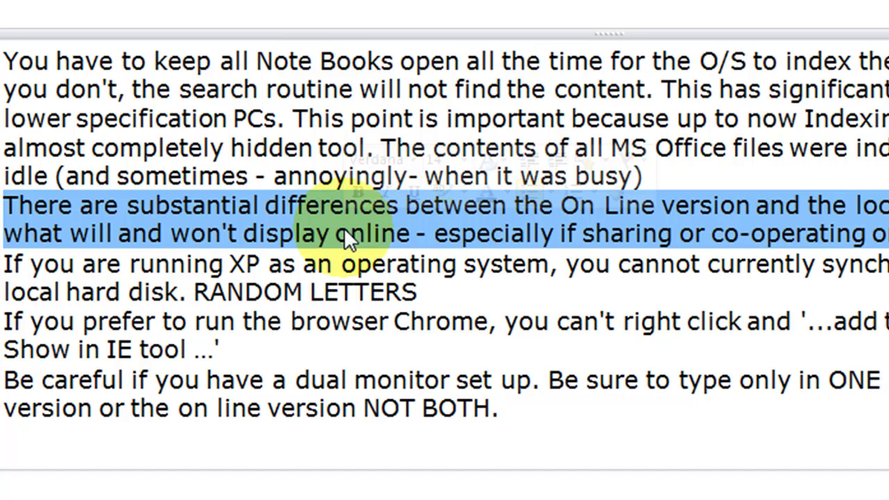
triple_click(229, 286)
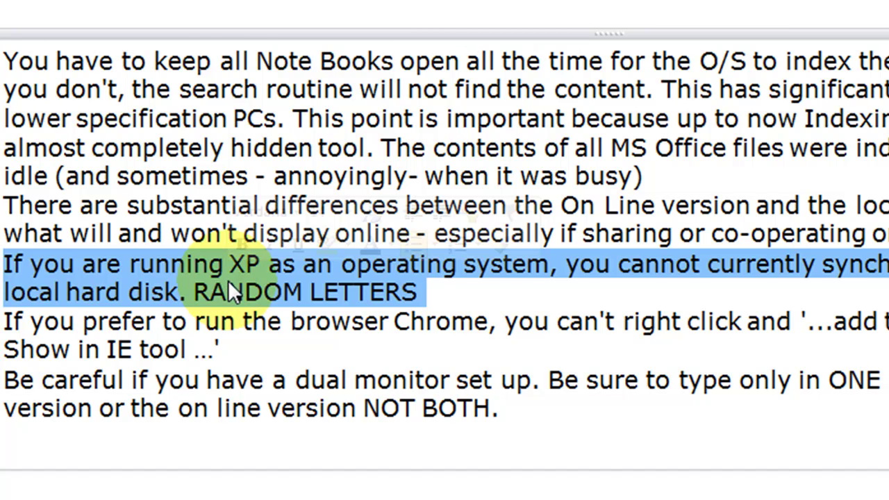
triple_click(211, 320)
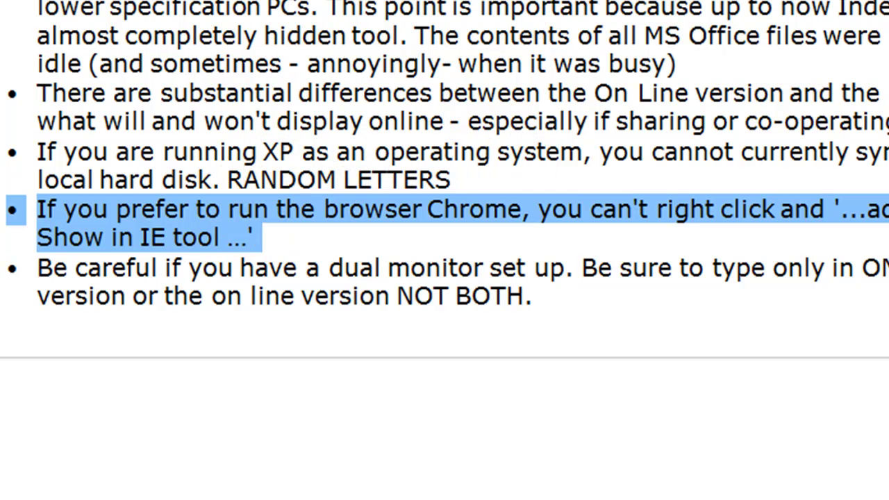
left_click_drag(887, 210, 887, 237)
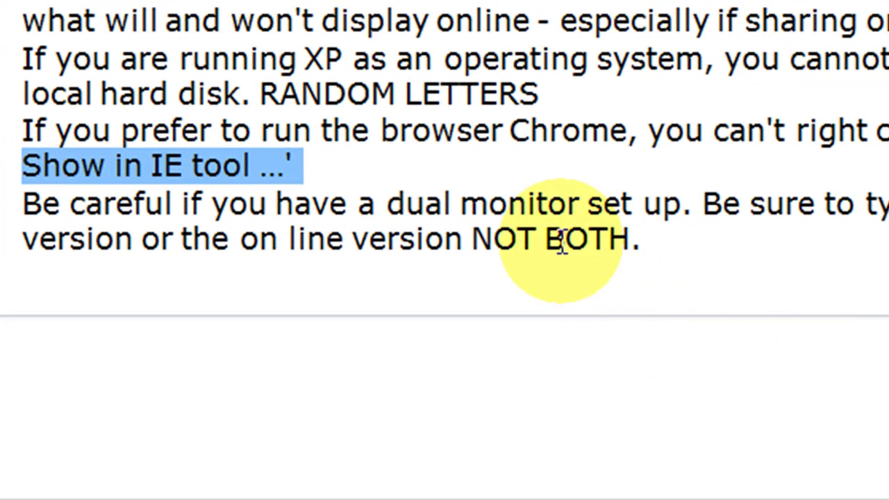
double_click(548, 220)
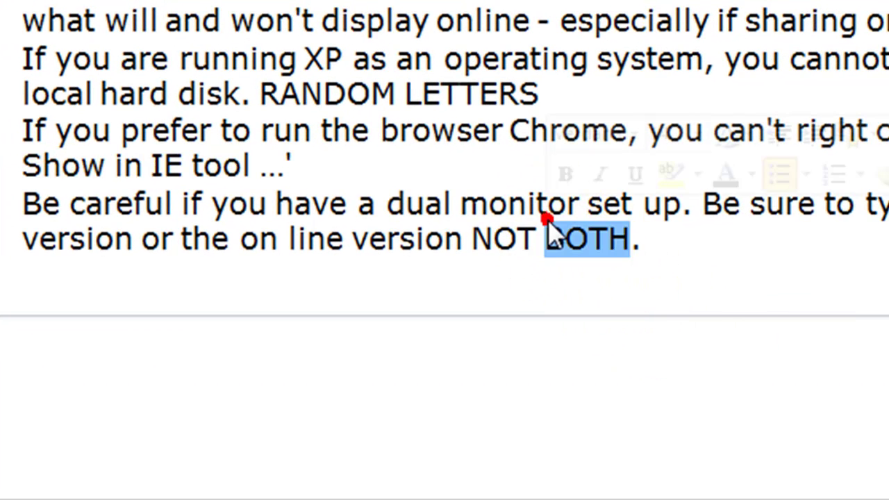
triple_click(548, 221)
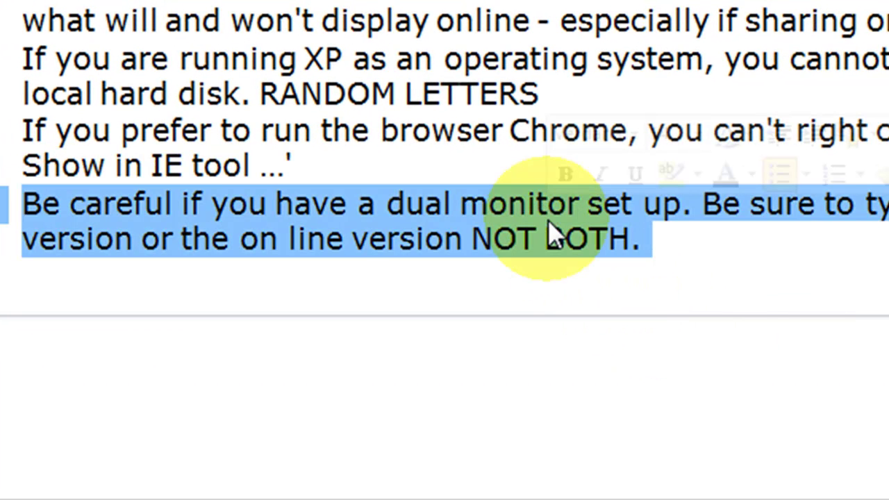